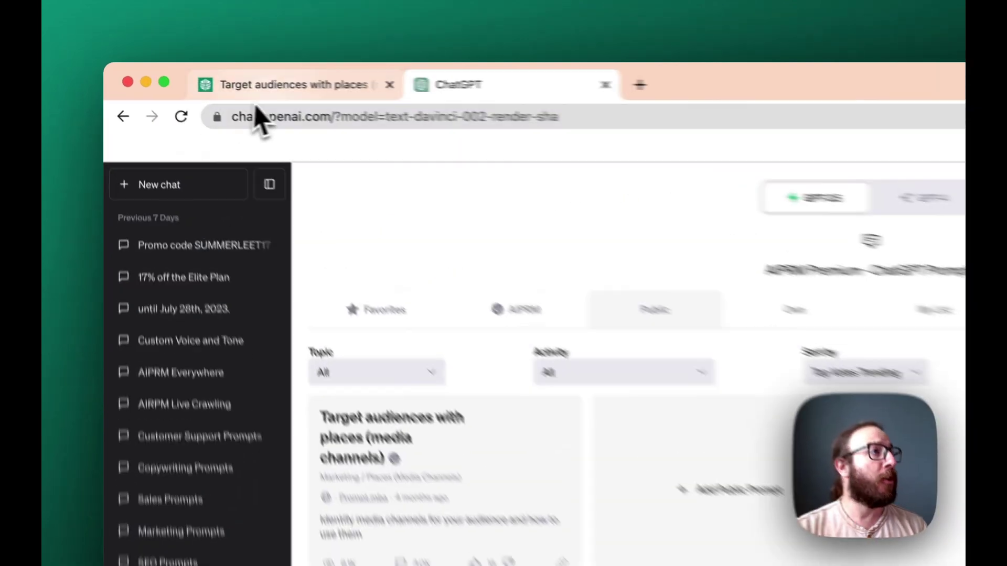
pyautogui.click(262, 85)
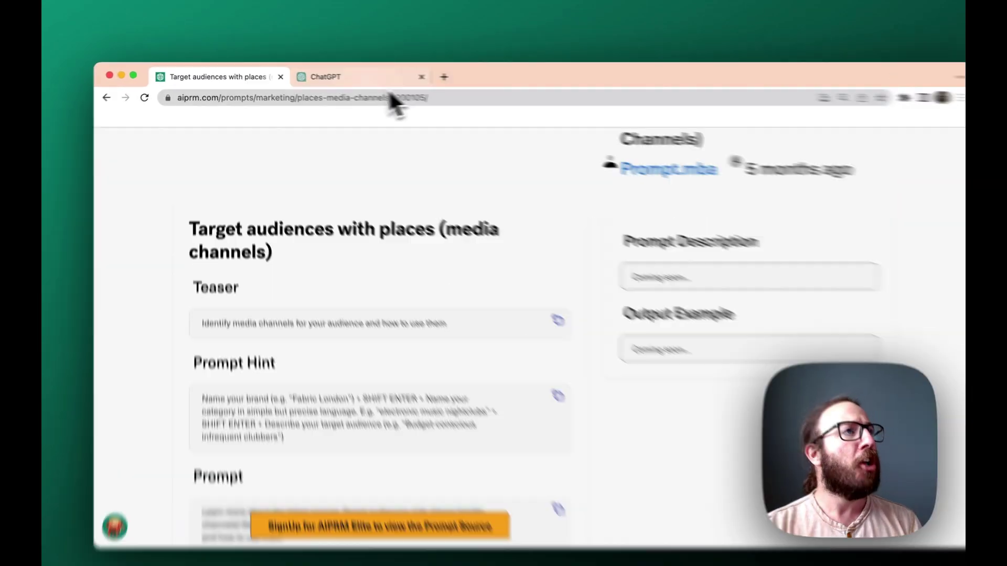
pyautogui.click(343, 79)
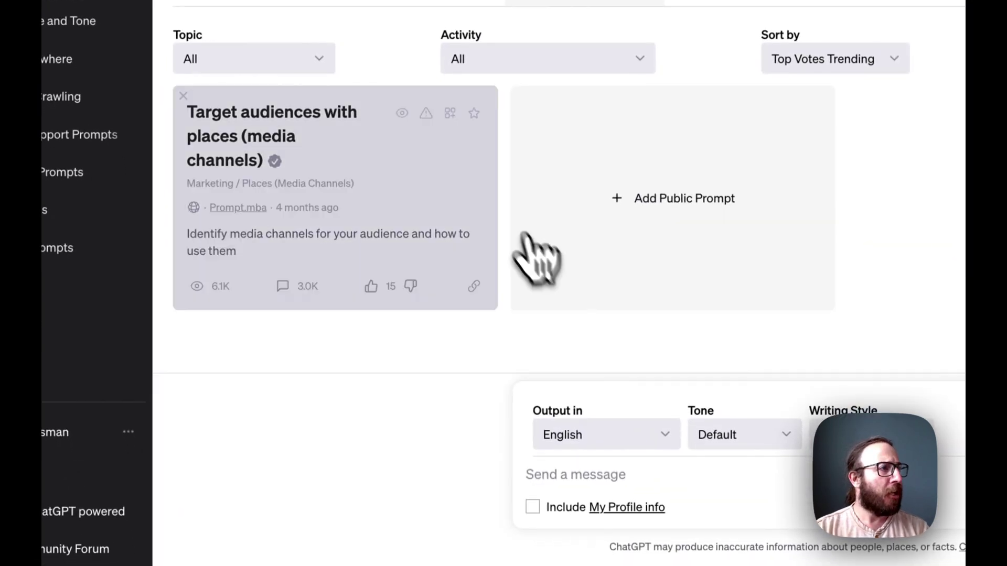
# Run the Target audiences with places prompt for TrendSetters boutique and Wealthy Suburban Teenagers.
pyautogui.click(349, 225)
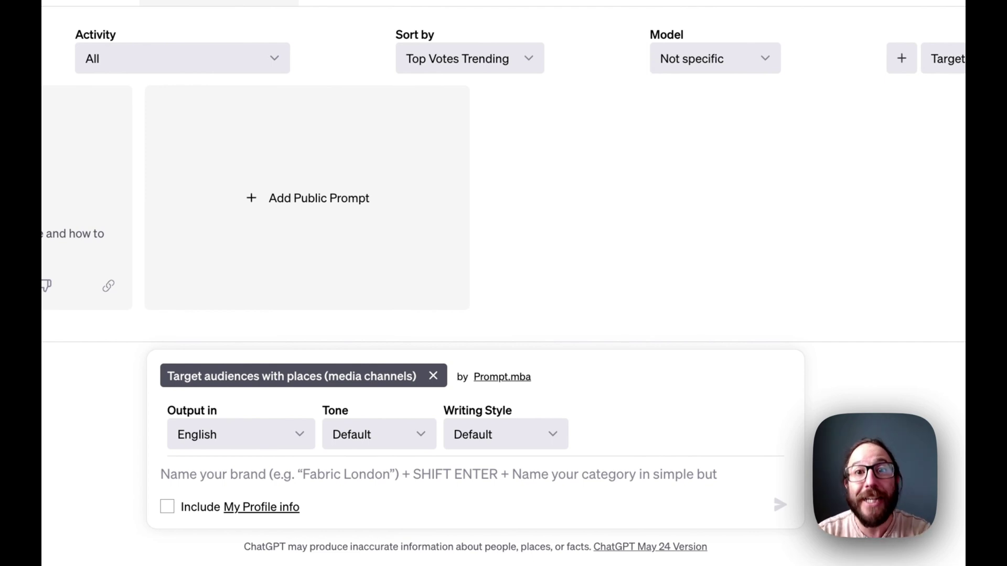
pyautogui.click(359, 486)
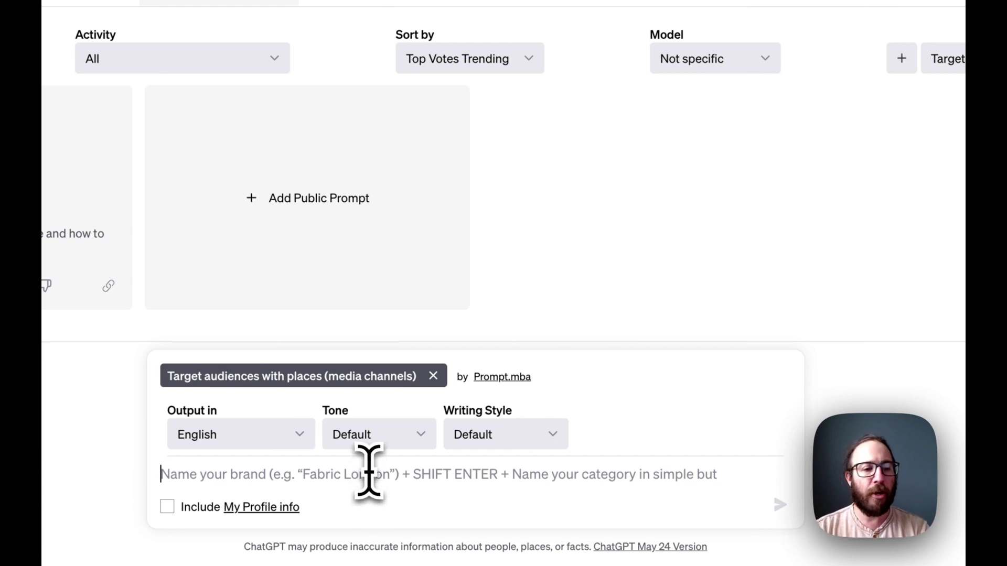
pyautogui.write('TrendSetters Trendy Clothing Boutique Wealthy Suburban Teenagers')
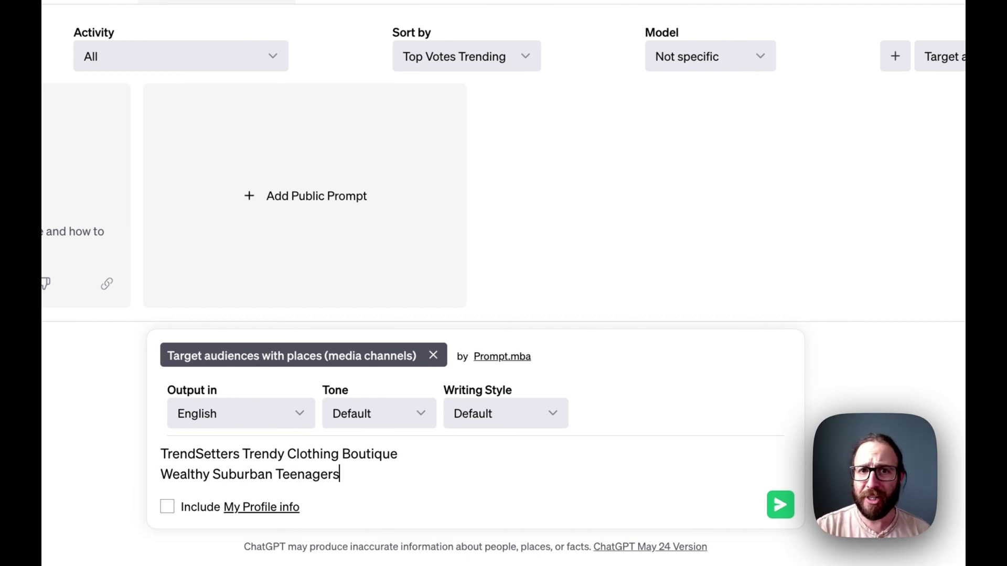
pyautogui.press('Return')
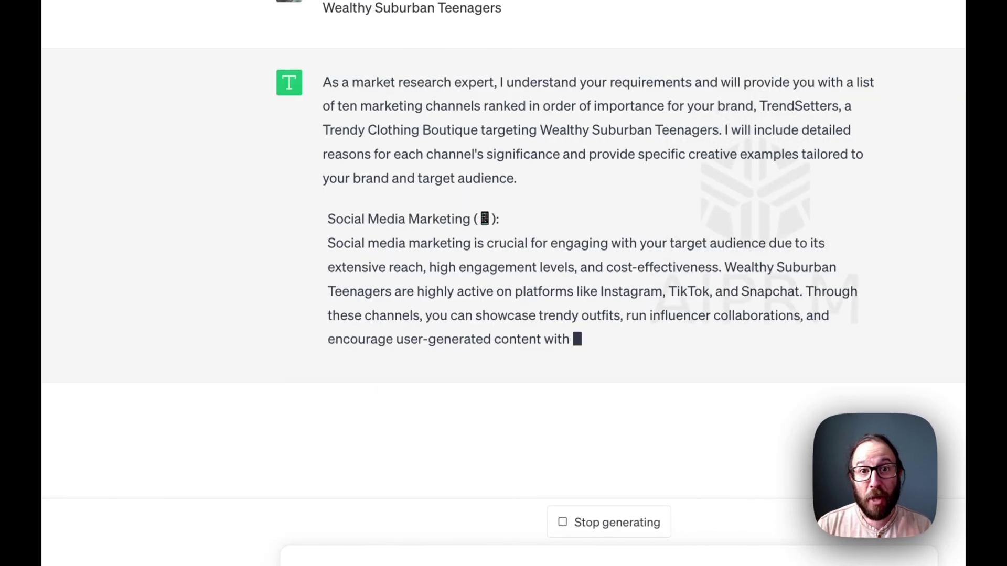
# Scroll through TrendSetters' plan from Social Media Marketing down to Email Marketing and Influencer Takeovers.
pyautogui.scroll(8, 446, 294)
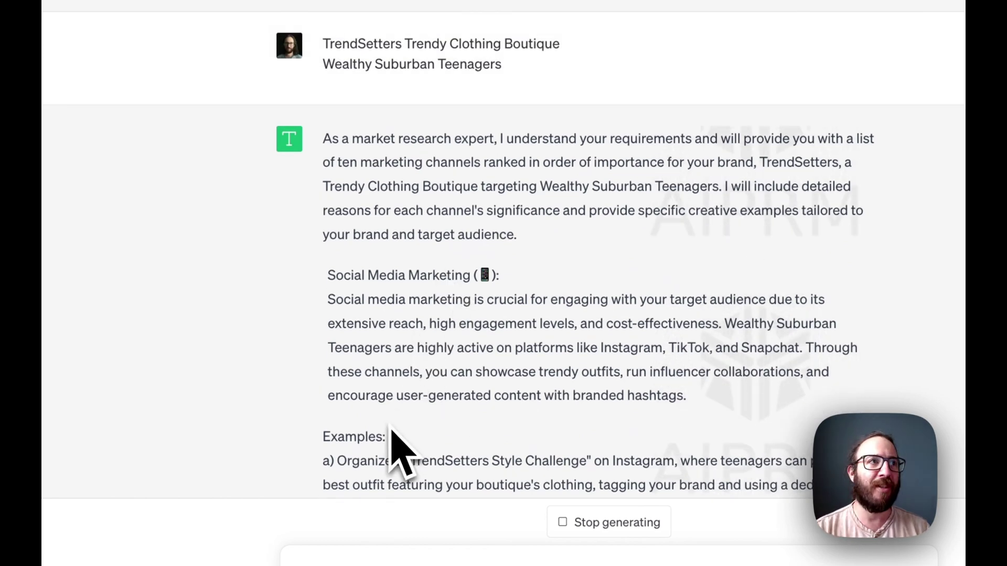
pyautogui.scroll(-3, 291, 445)
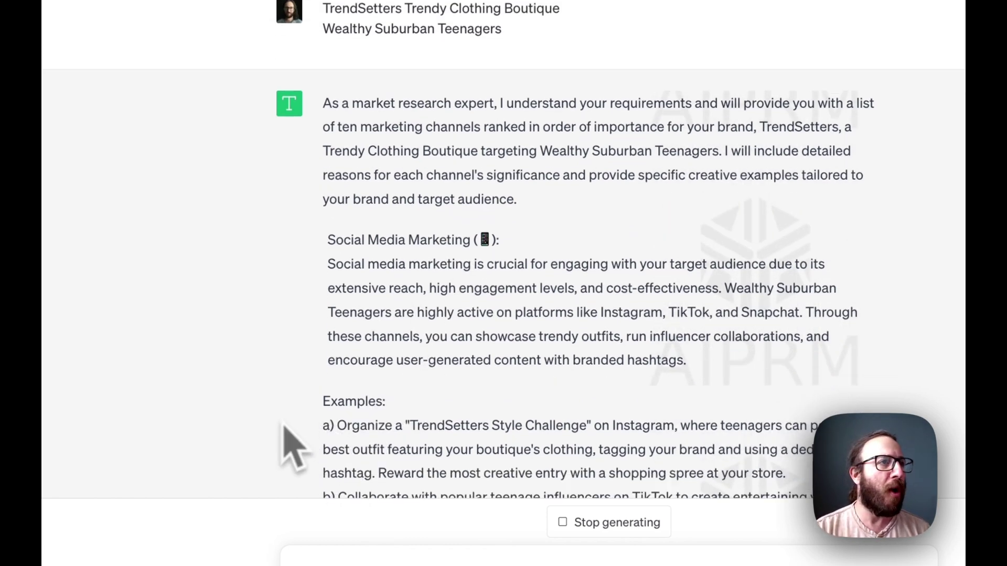
pyautogui.scroll(-4, 291, 444)
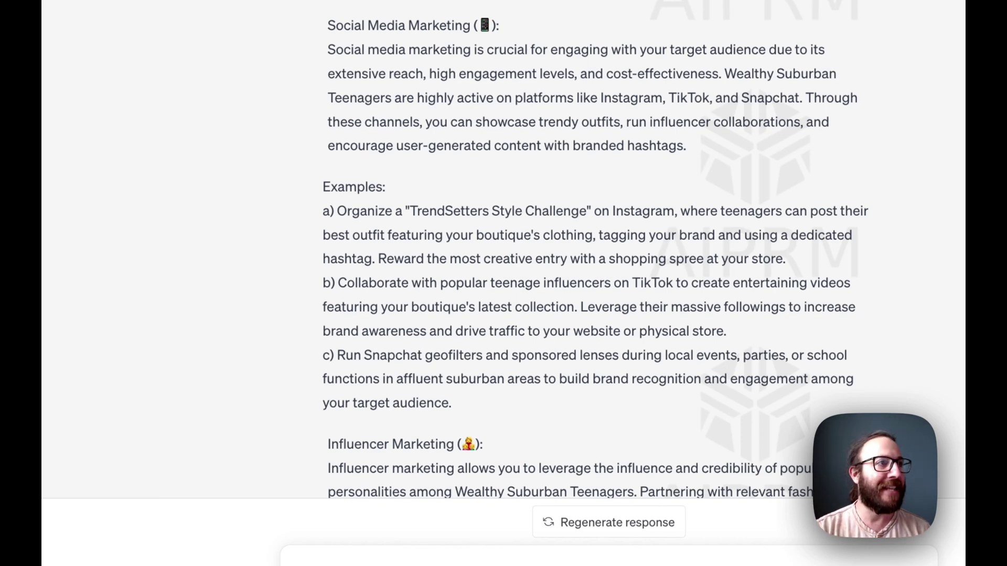
pyautogui.scroll(-2, 595, 249)
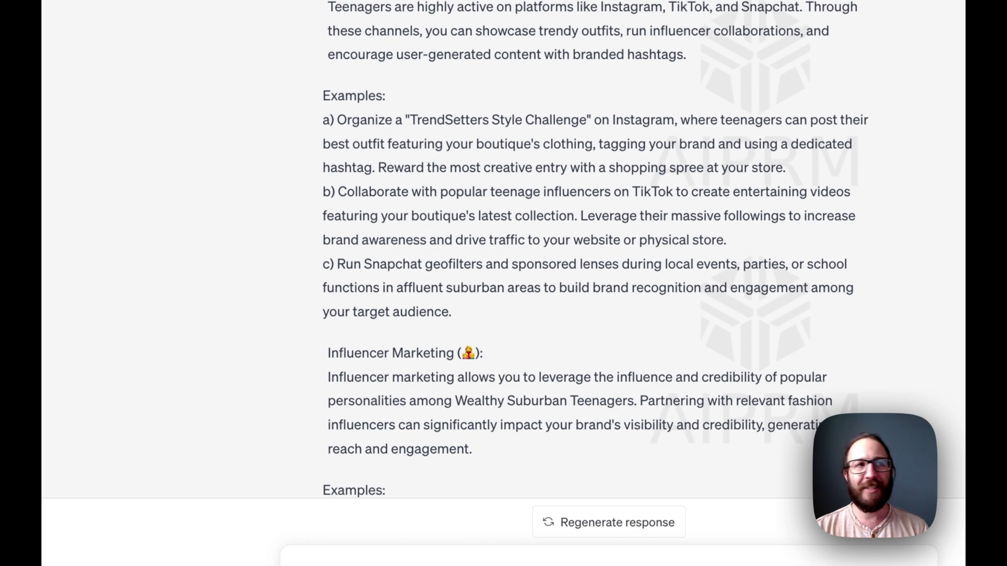
pyautogui.scroll(-1, 595, 250)
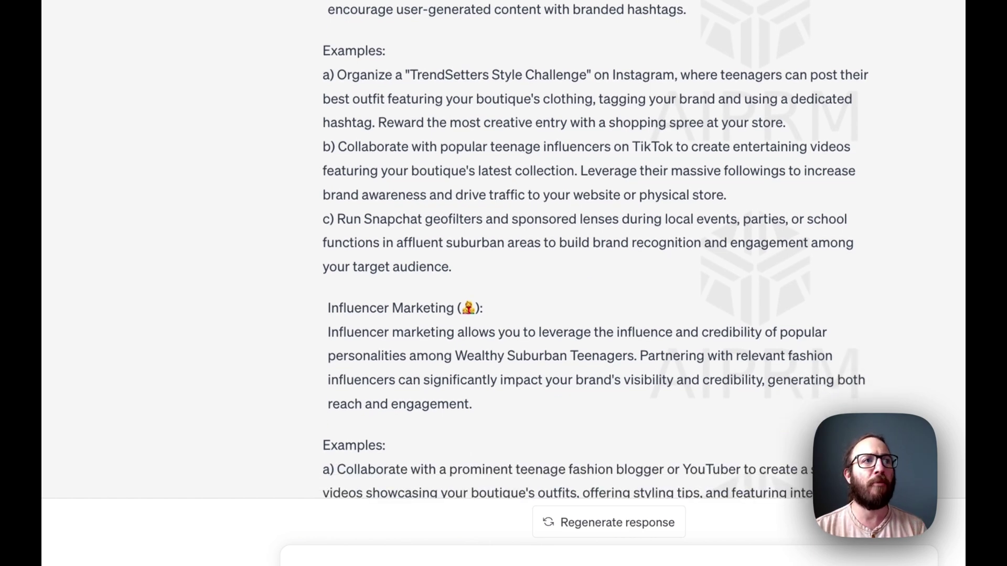
pyautogui.scroll(-2, 595, 249)
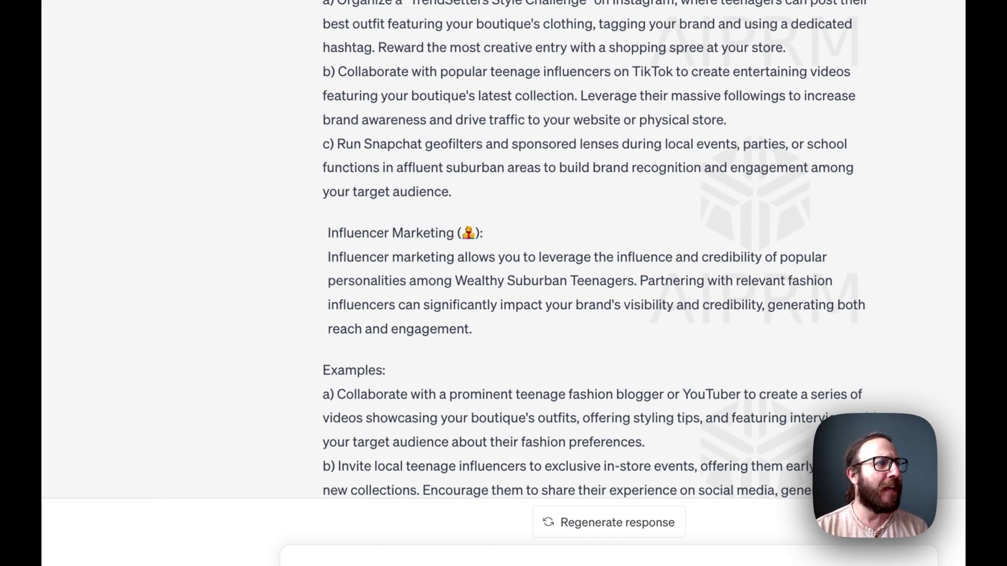
pyautogui.scroll(-4, 595, 249)
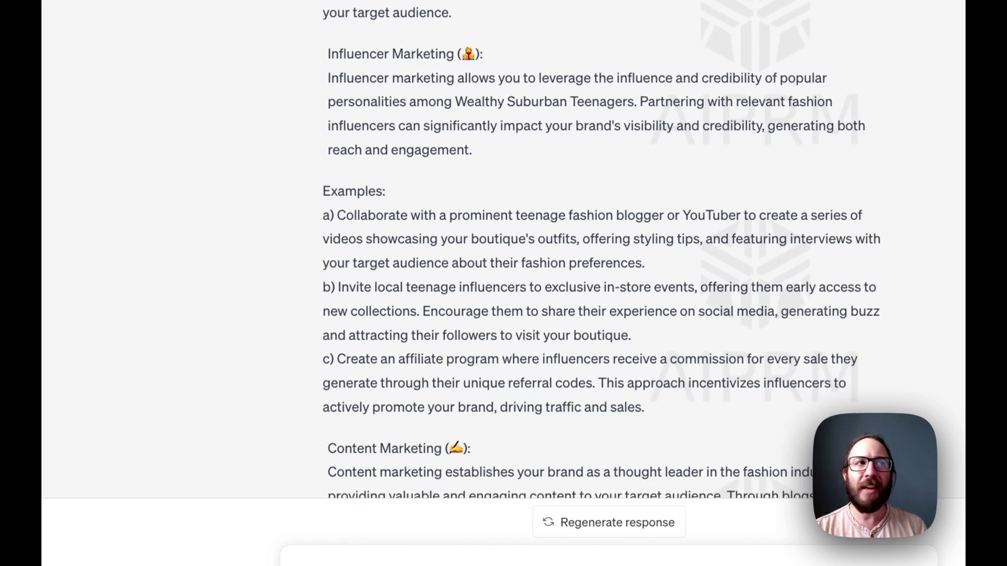
pyautogui.scroll(-4, 595, 249)
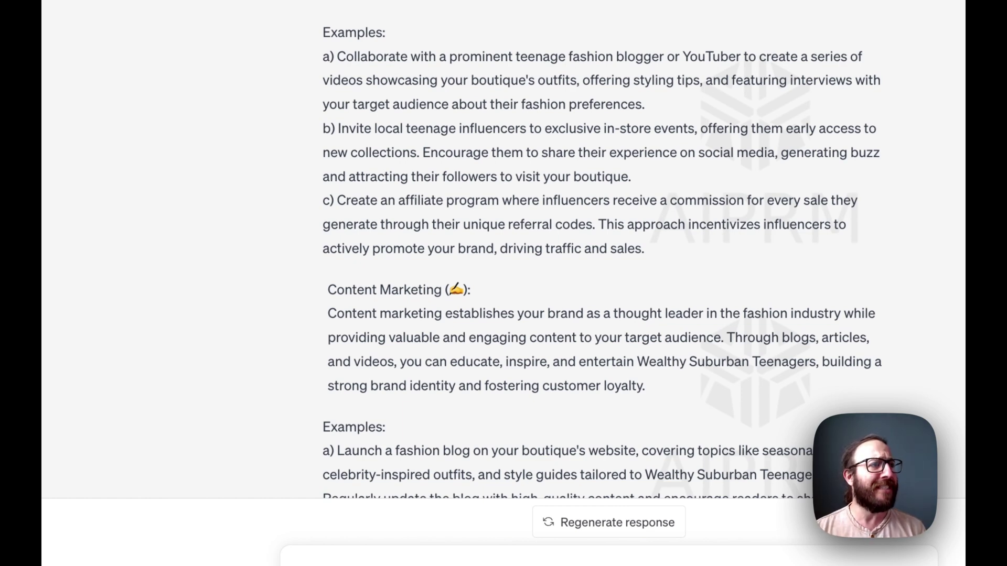
pyautogui.scroll(-8, 603, 255)
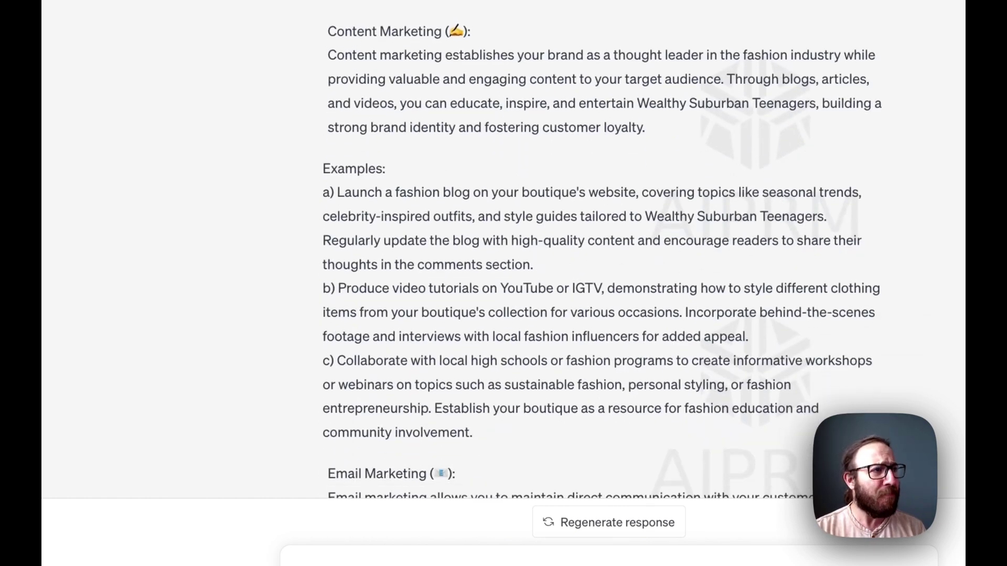
pyautogui.scroll(-10, 602, 249)
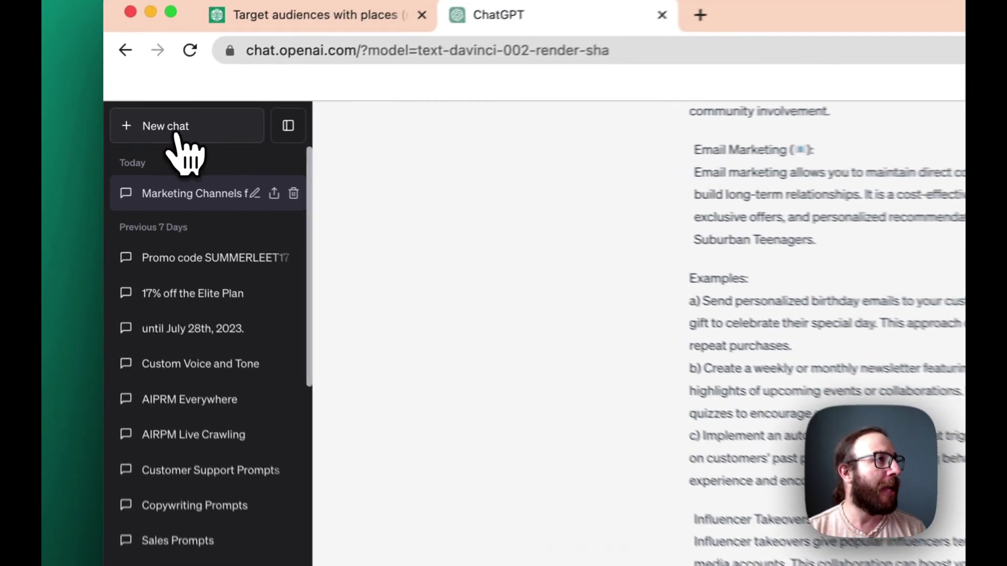
# In a new chat, submit the prompt with Miller and Associates OBGYN, its category and Pregnant women.
pyautogui.click(137, 135)
pyautogui.click(554, 257)
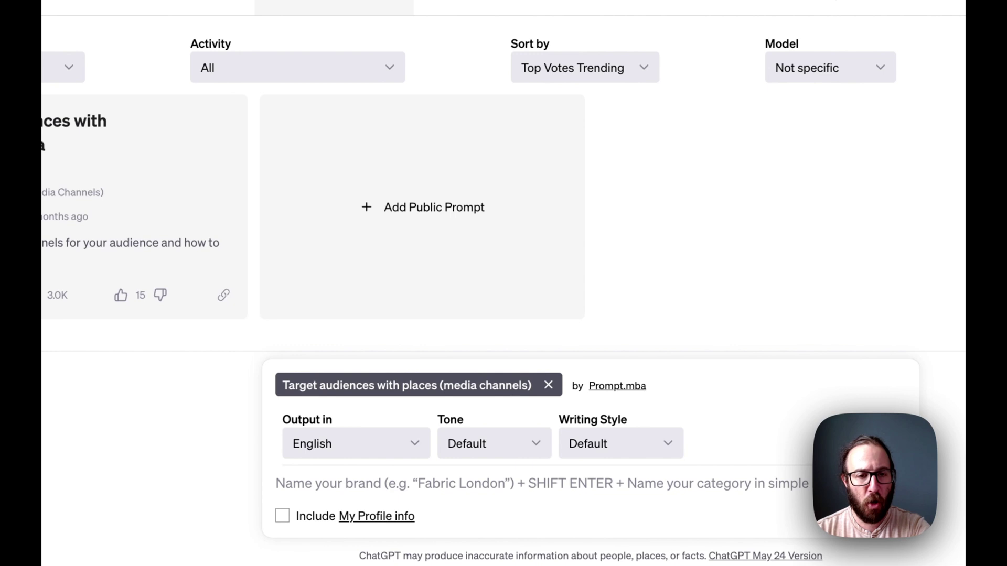
pyautogui.click(585, 489)
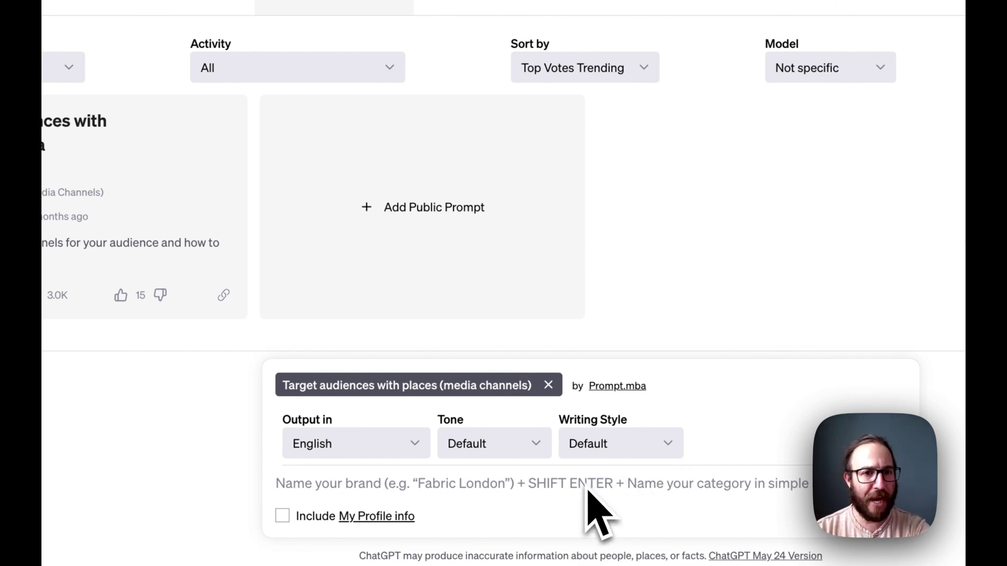
pyautogui.write('Miller and Associates OBGYN OBGYN Pregnant women')
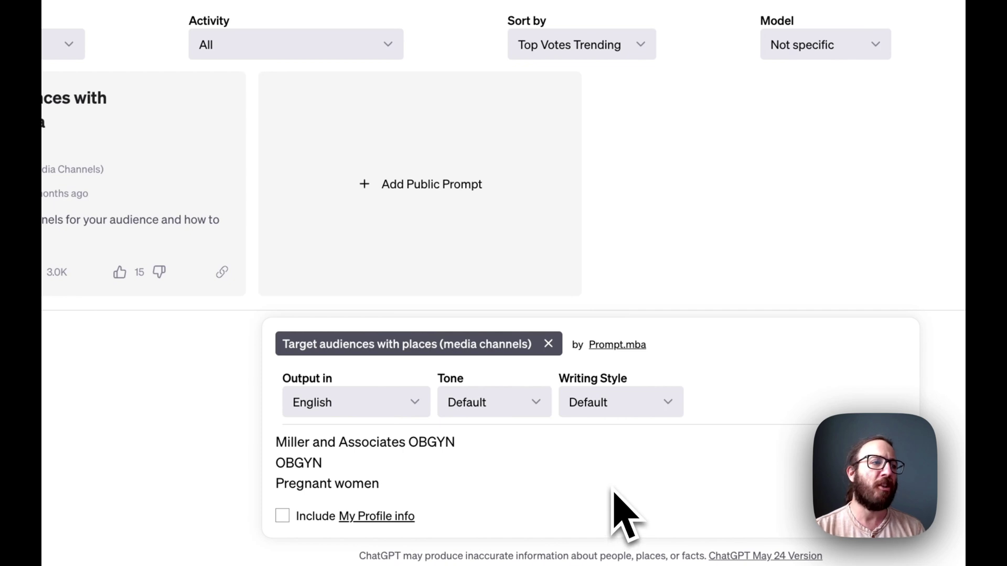
pyautogui.press('Return')
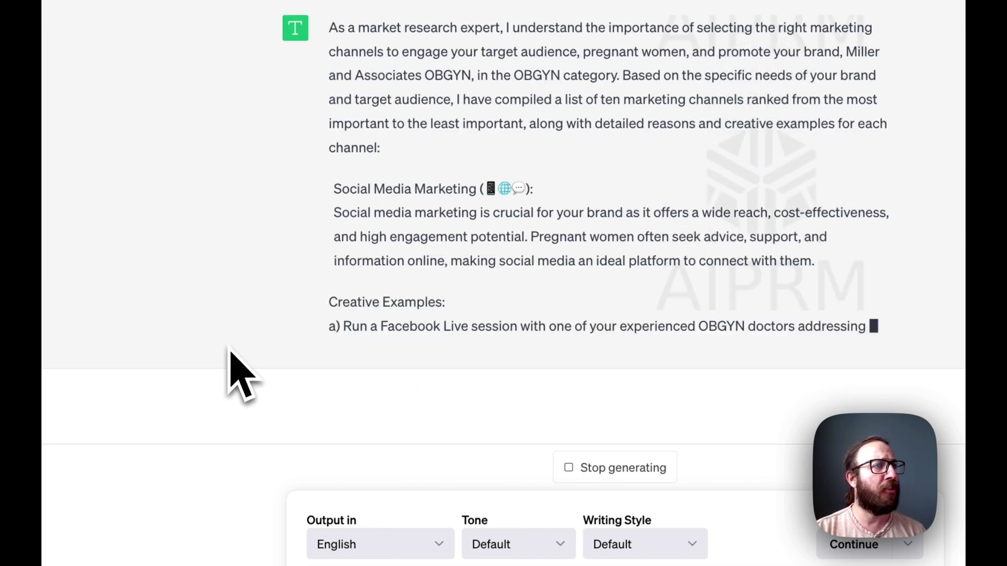
# Read the OBGYN plan's five channels to the closing note, returning up to Search Engine Optimization.
pyautogui.scroll(2, 556, 217)
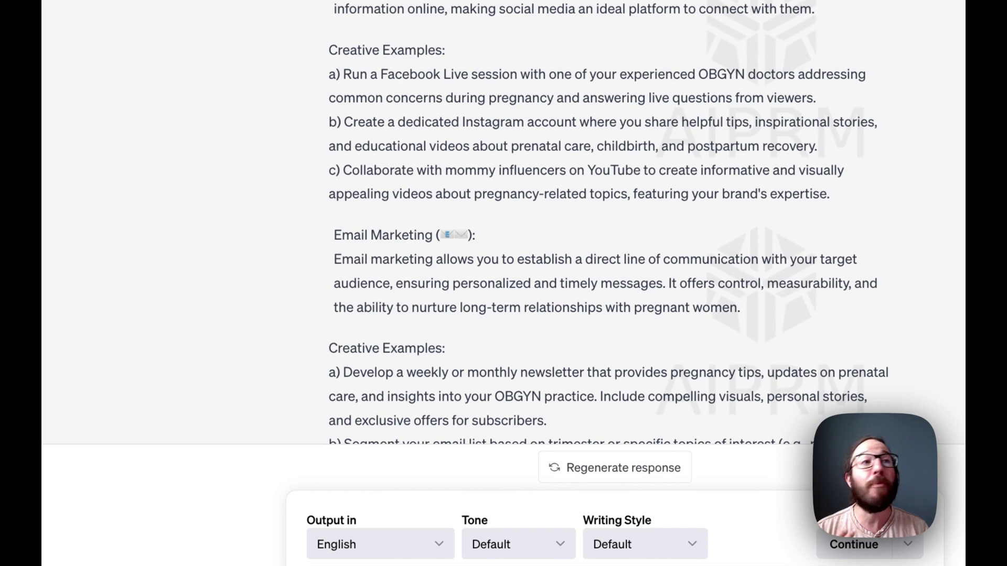
pyautogui.scroll(-5, 609, 223)
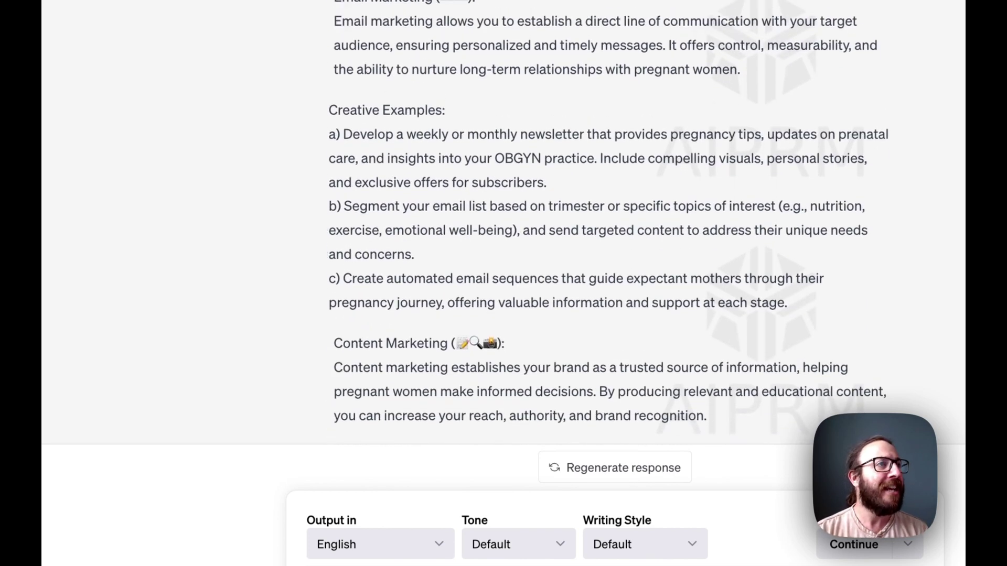
pyautogui.scroll(-3, 609, 223)
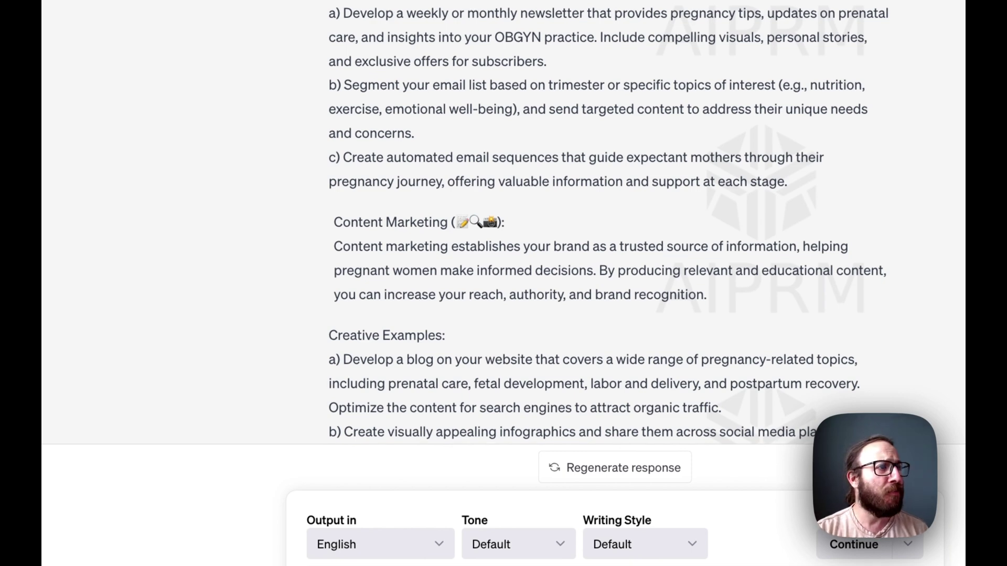
pyautogui.scroll(-5, 608, 223)
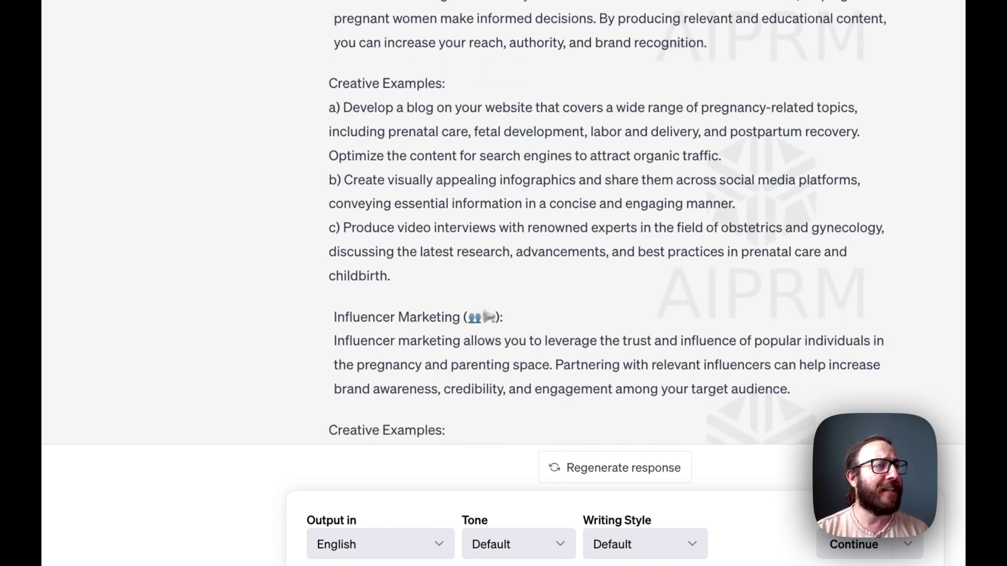
pyautogui.scroll(-1, 608, 223)
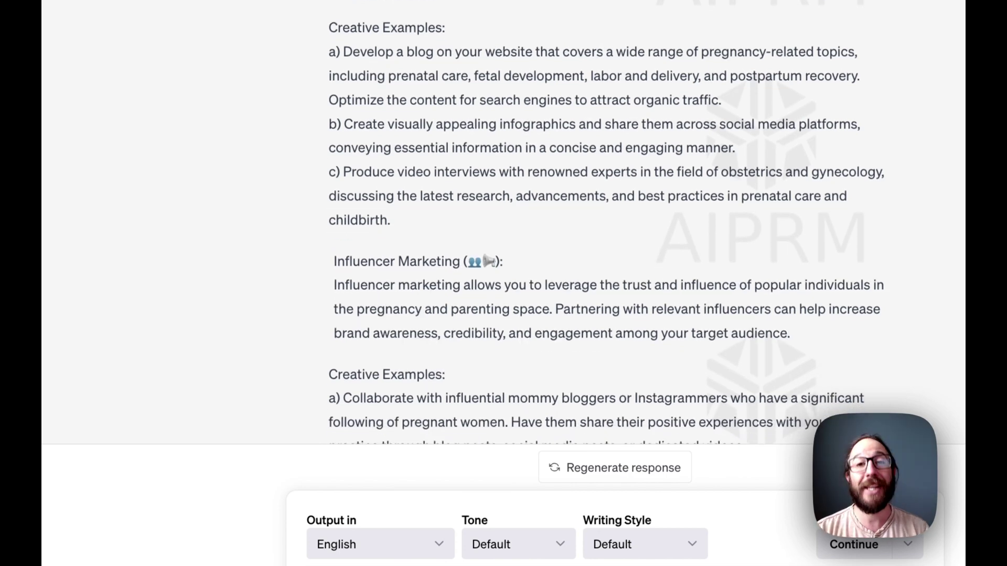
pyautogui.scroll(-5, 609, 223)
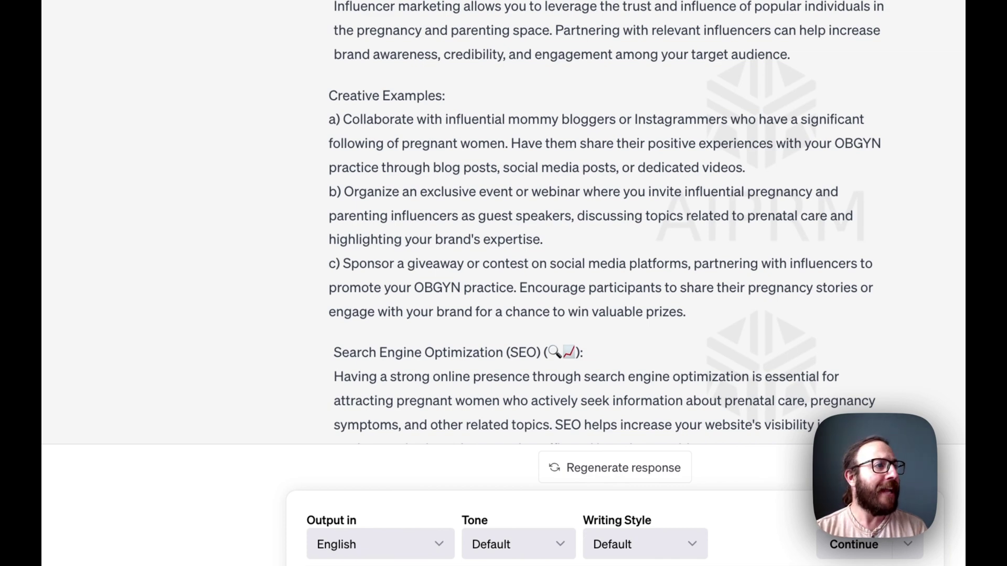
pyautogui.scroll(-10, 608, 223)
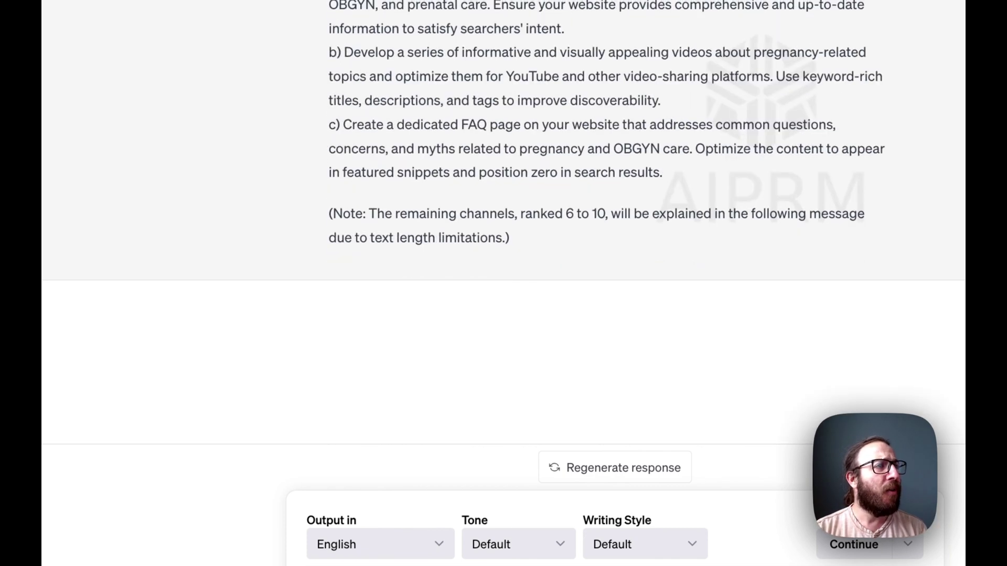
pyautogui.scroll(4, 504, 223)
pyautogui.scroll(1, 210, 337)
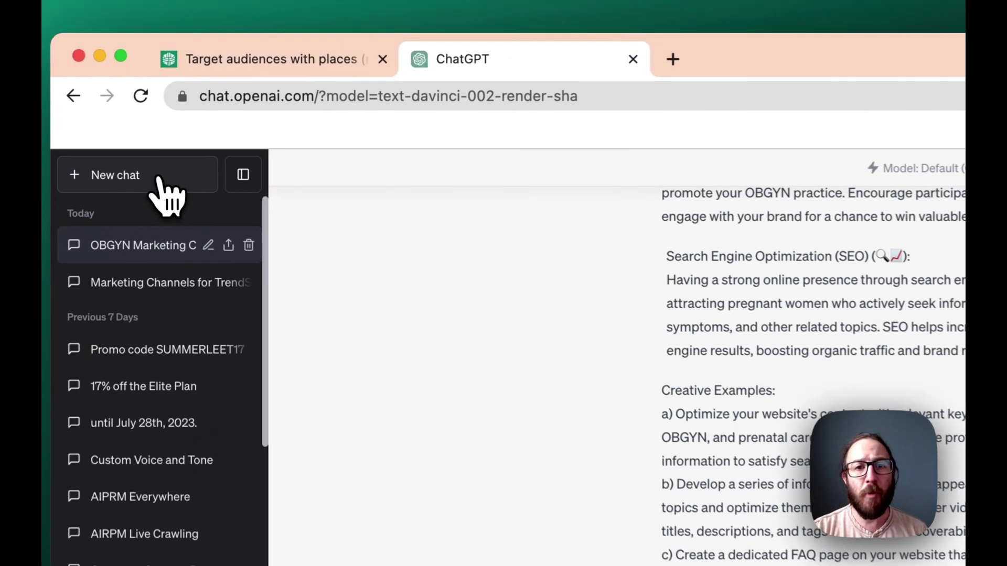
pyautogui.click(168, 198)
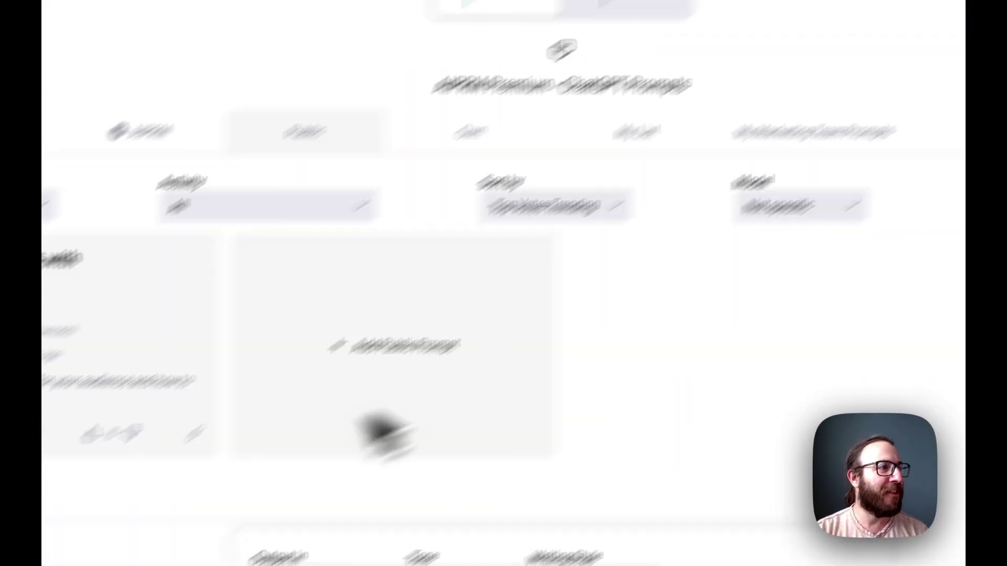
# Submit the media-channels prompt for Mario Brothers plumbing targeting middle class homeowners.
pyautogui.click(157, 376)
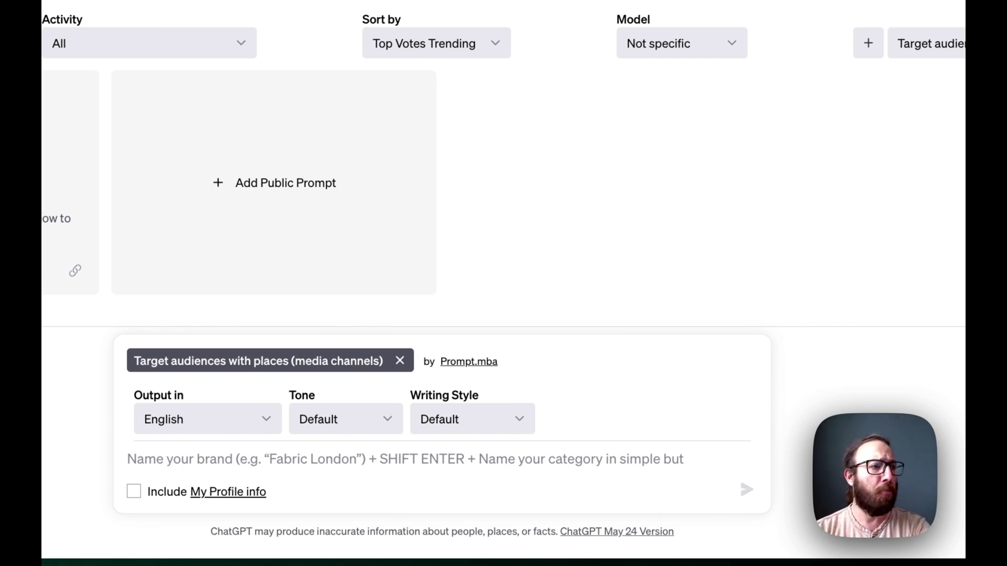
pyautogui.click(517, 461)
pyautogui.write('Mario Brothers Plumbing Middle class homeowners')
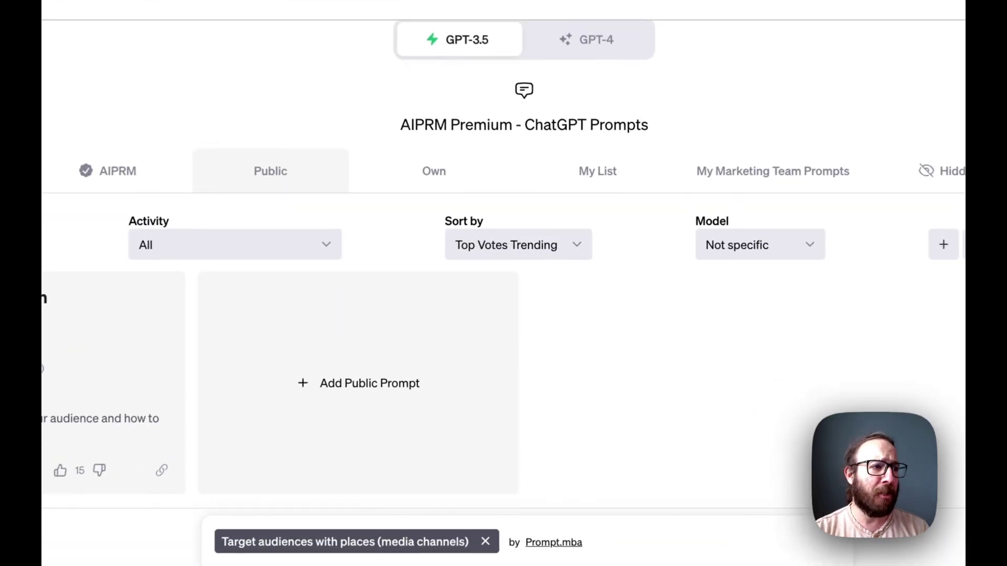
pyautogui.press('Return')
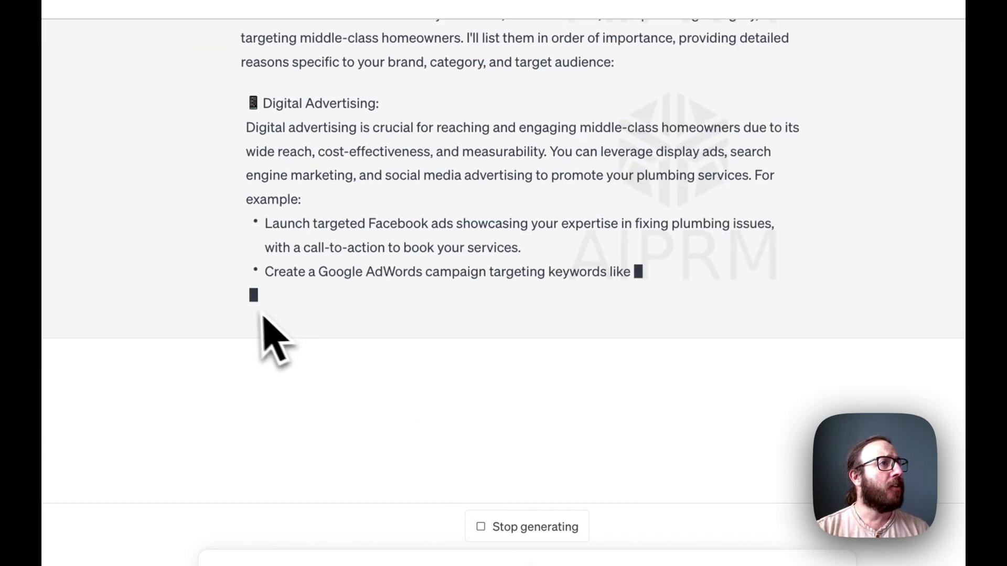
# Scroll the plumbing plan through Direct Mail, Local Sponsorships and its closing note.
pyautogui.scroll(4, 190, 301)
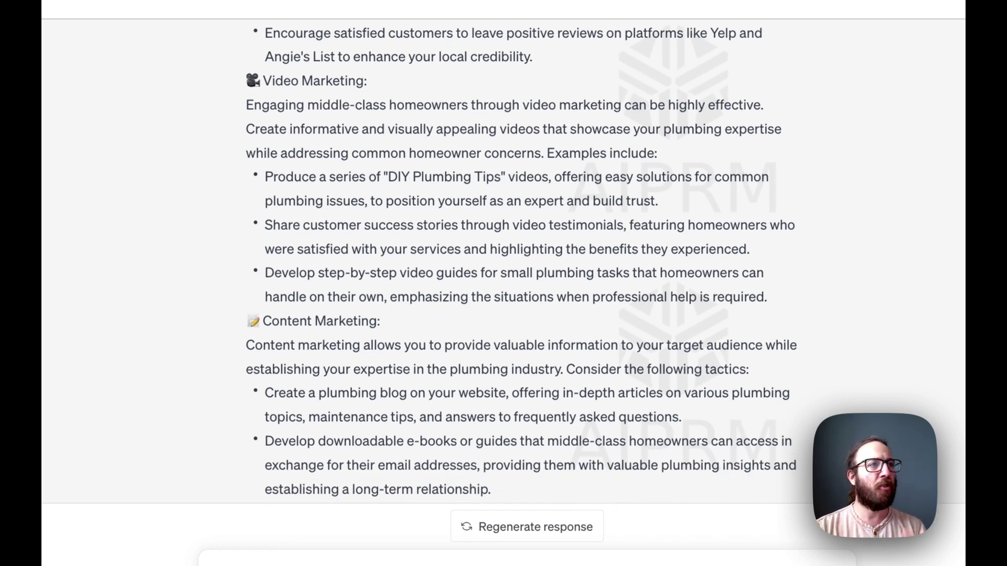
pyautogui.scroll(-3, 522, 262)
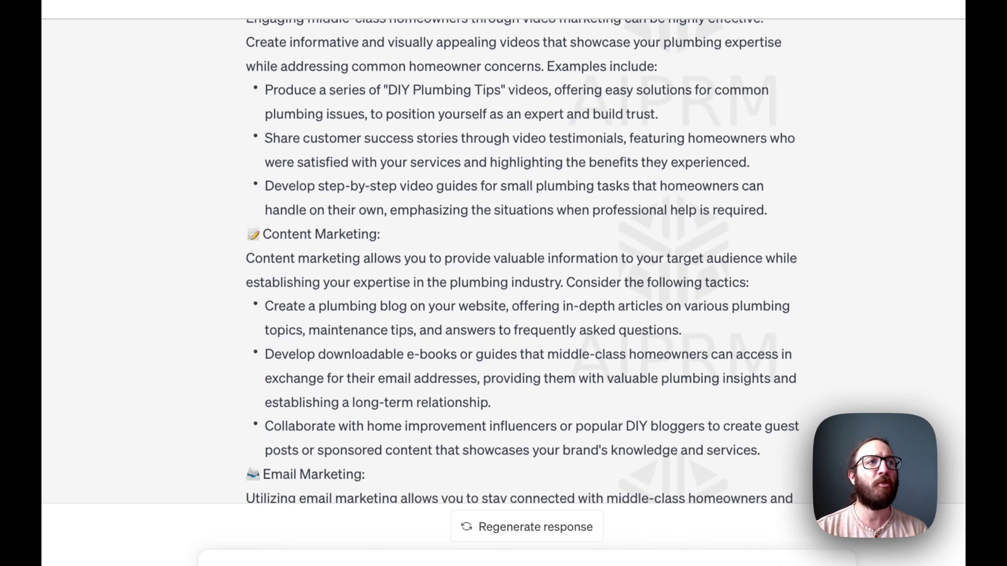
pyautogui.scroll(-1, 521, 263)
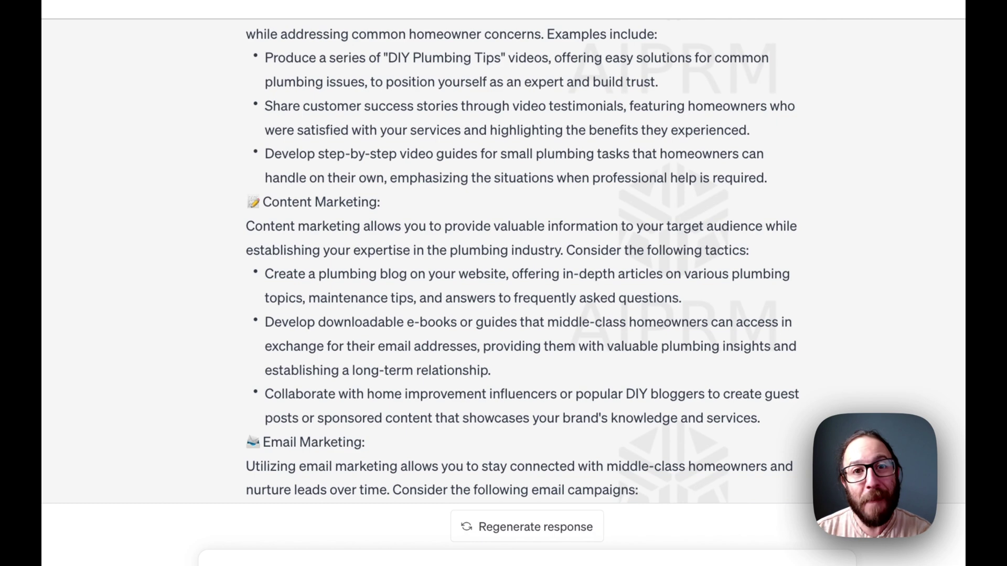
pyautogui.scroll(-5, 521, 262)
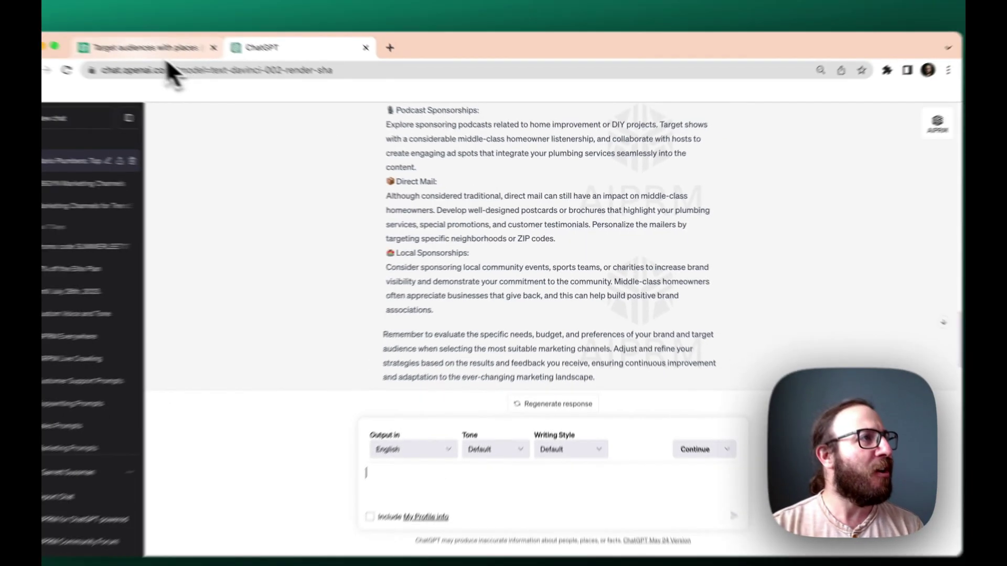
pyautogui.click(167, 60)
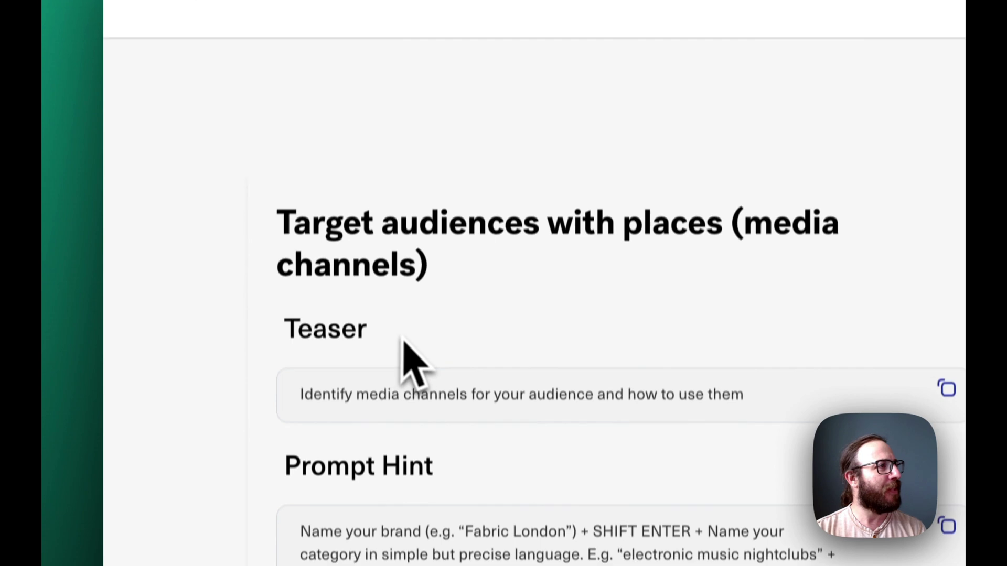
# Scroll the aiprm.com prompt page to view its teaser, hint and 'Coming soon' sections.
pyautogui.scroll(-3, 459, 455)
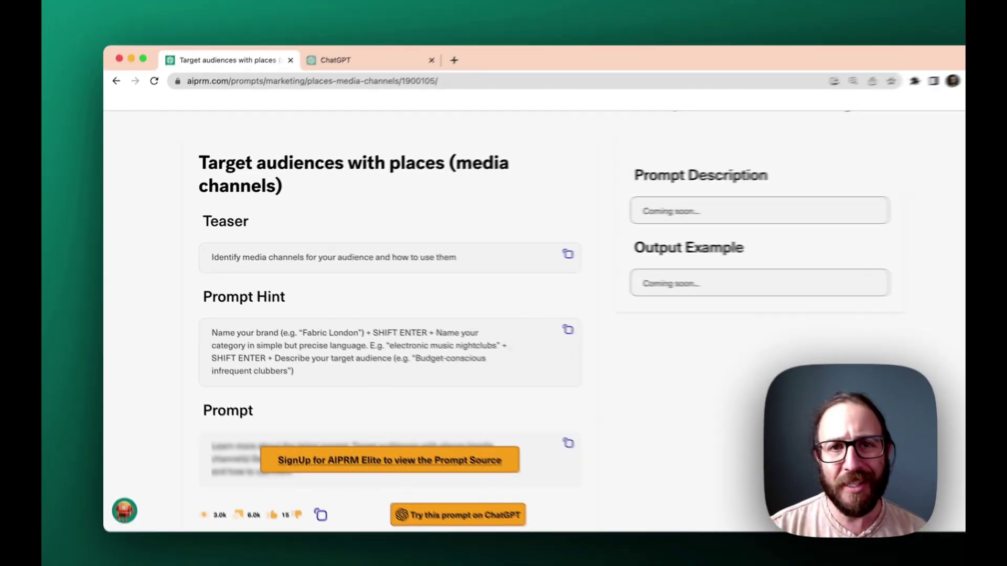